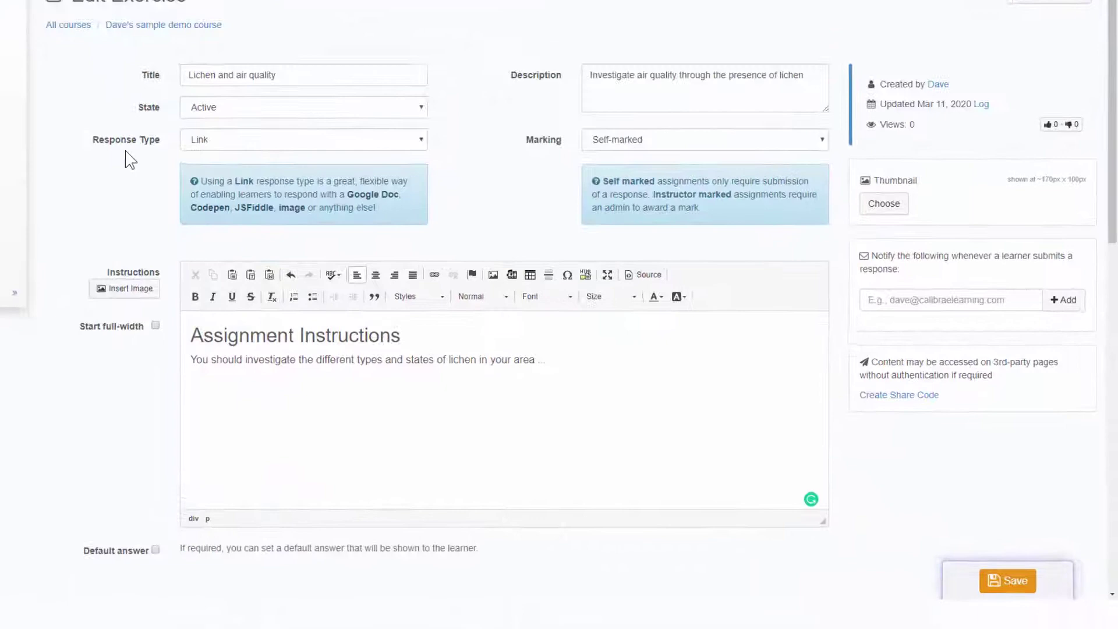
# Set the exercise's marking to Instructor-marked and its response type to File.
pyautogui.click(259, 147)
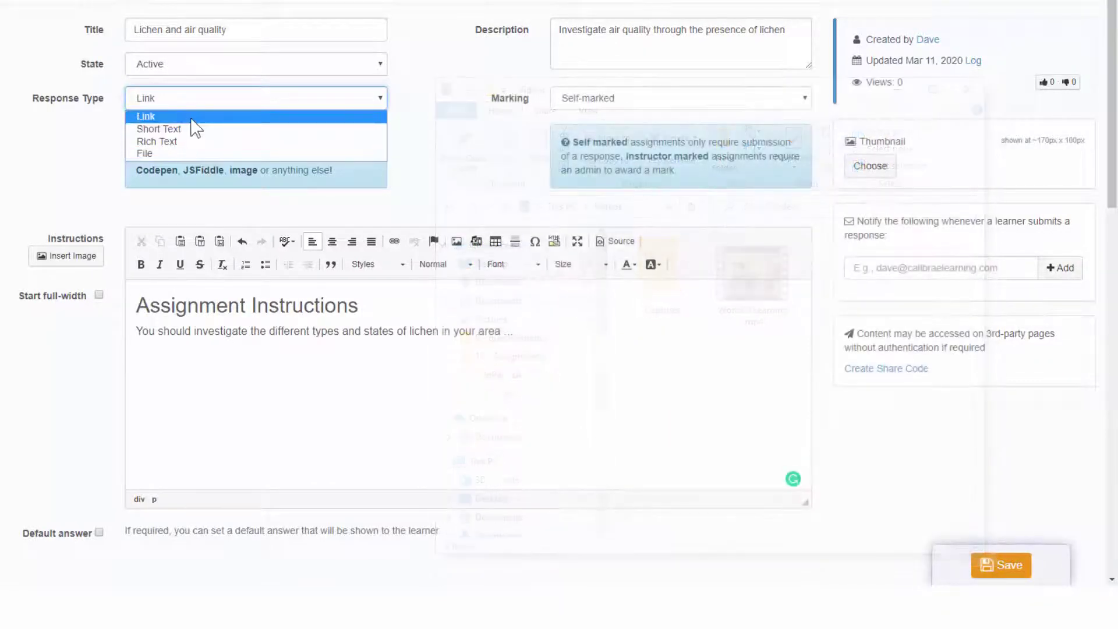
pyautogui.click(195, 116)
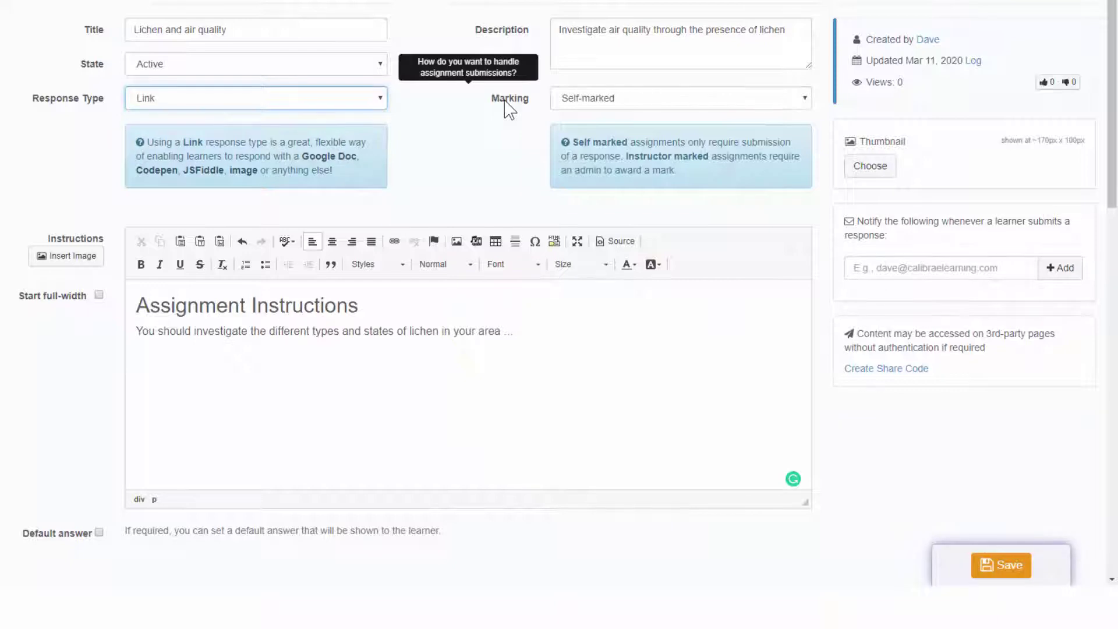
pyautogui.click(590, 107)
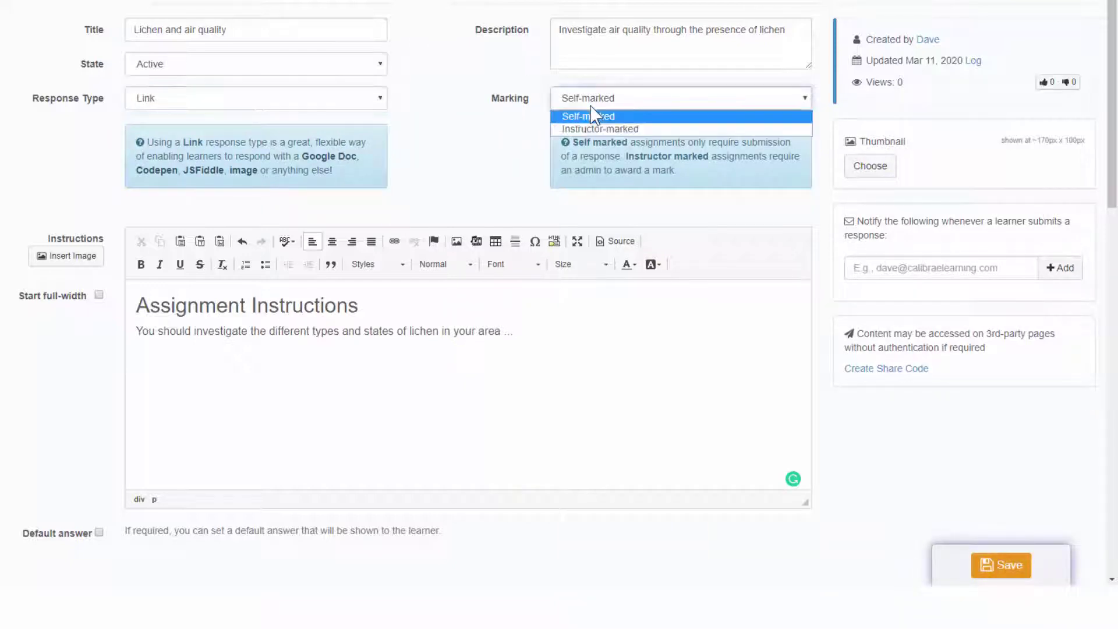
pyautogui.click(622, 131)
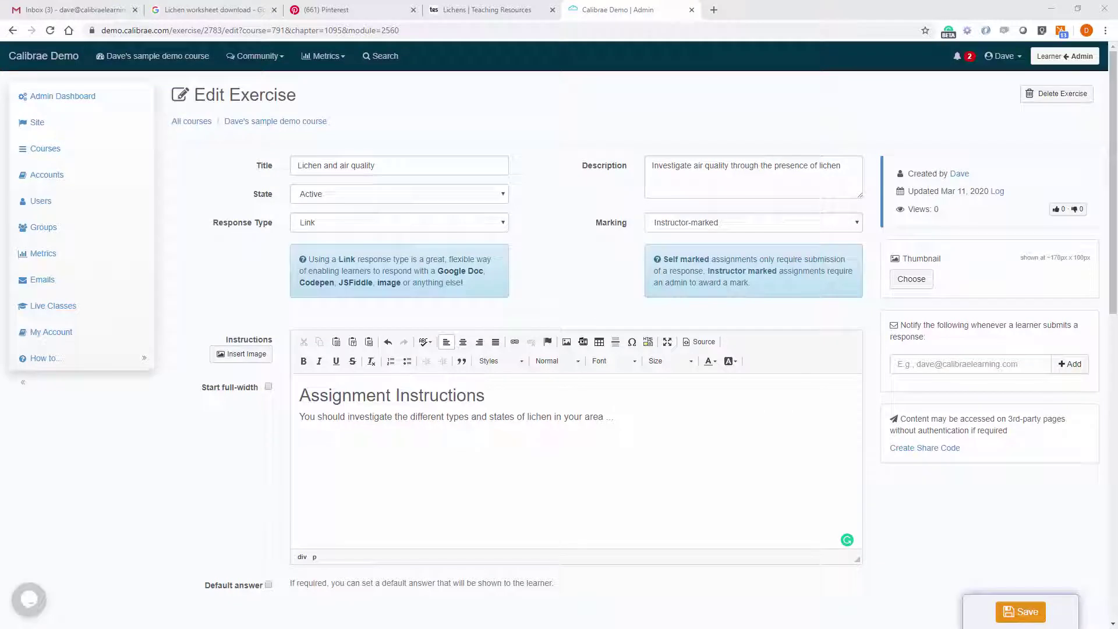
pyautogui.click(464, 226)
pyautogui.click(354, 268)
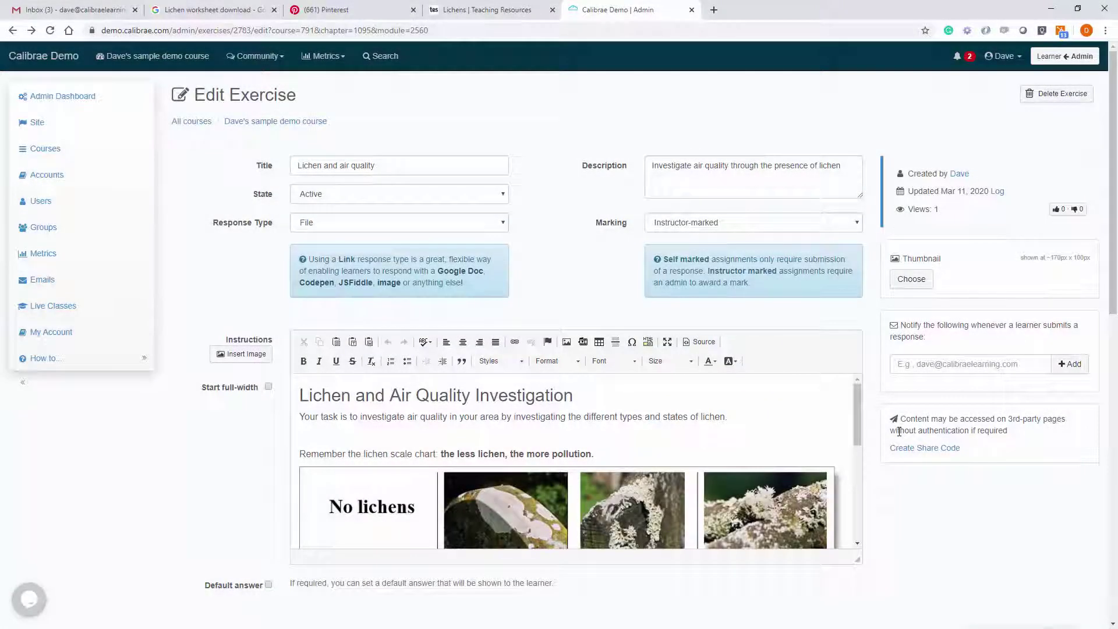
# Look through the exercise instructions and open the Lichen and air quality assignment from the sample demo course's learner page.
pyautogui.scroll(-4, 561, 426)
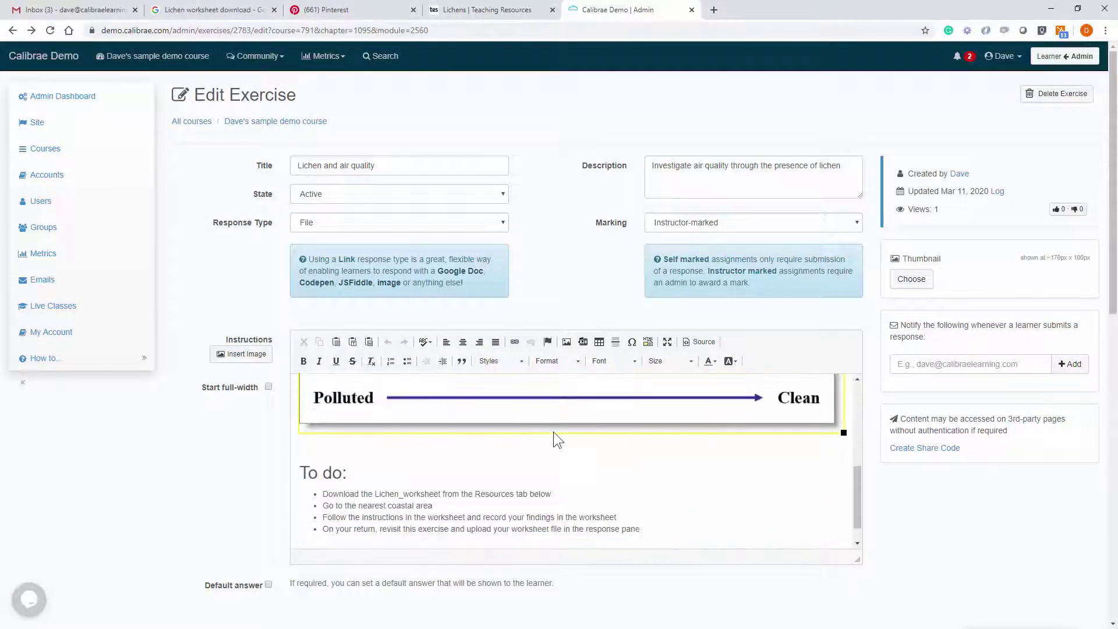
pyautogui.scroll(4, 553, 431)
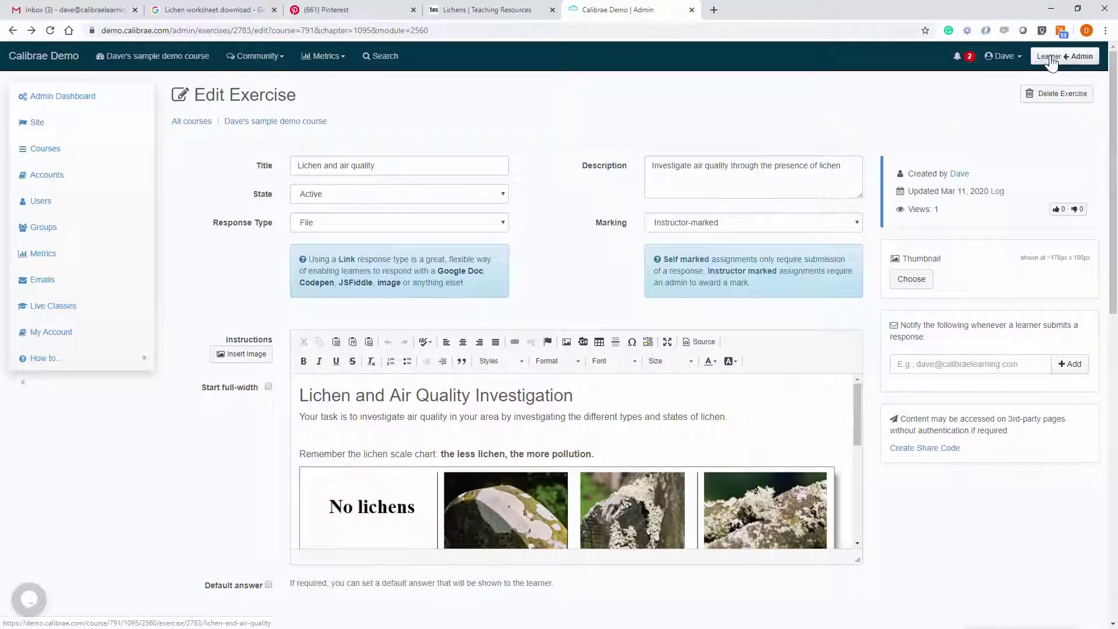
pyautogui.click(181, 57)
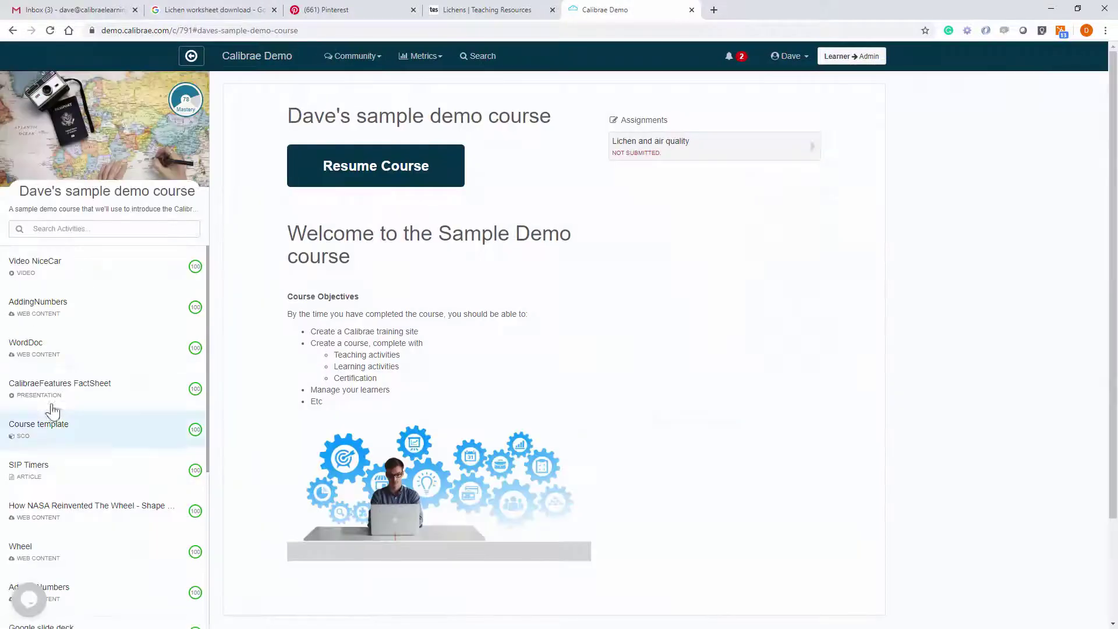
pyautogui.scroll(-5, 29, 501)
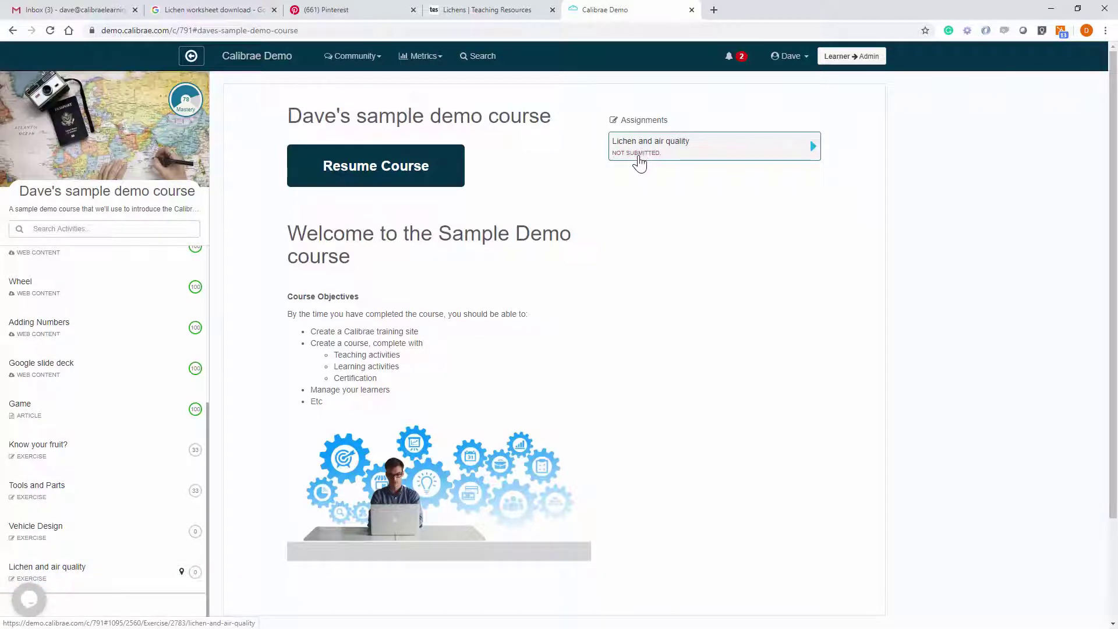
pyautogui.click(710, 156)
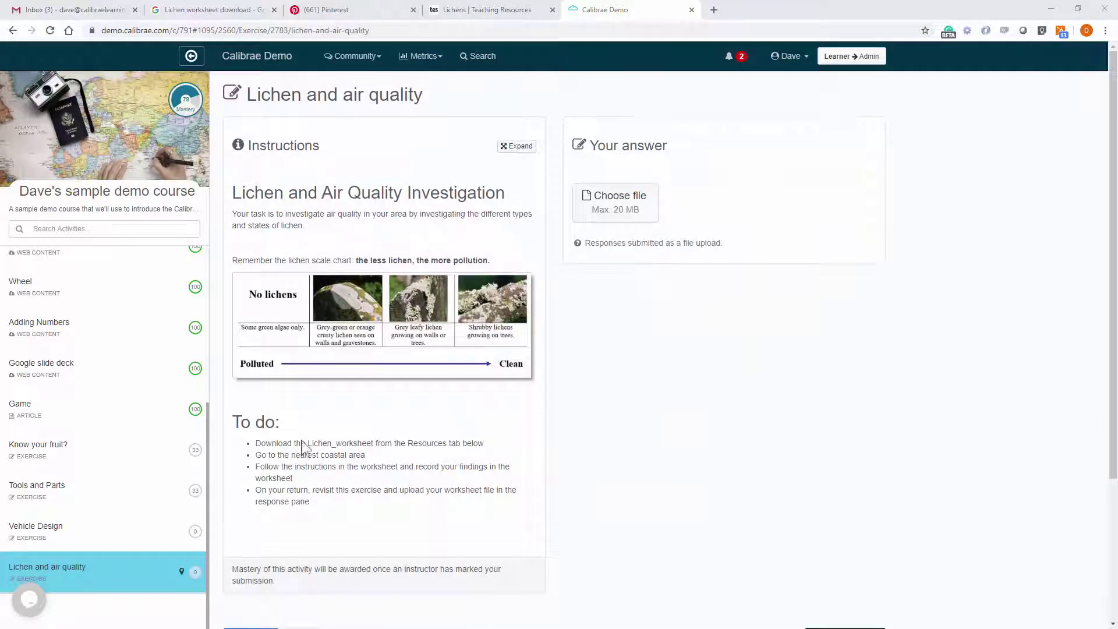
# Download the lichen worksheet from the exercise's resources, open it in Word and enable editing.
pyautogui.scroll(-3, 349, 445)
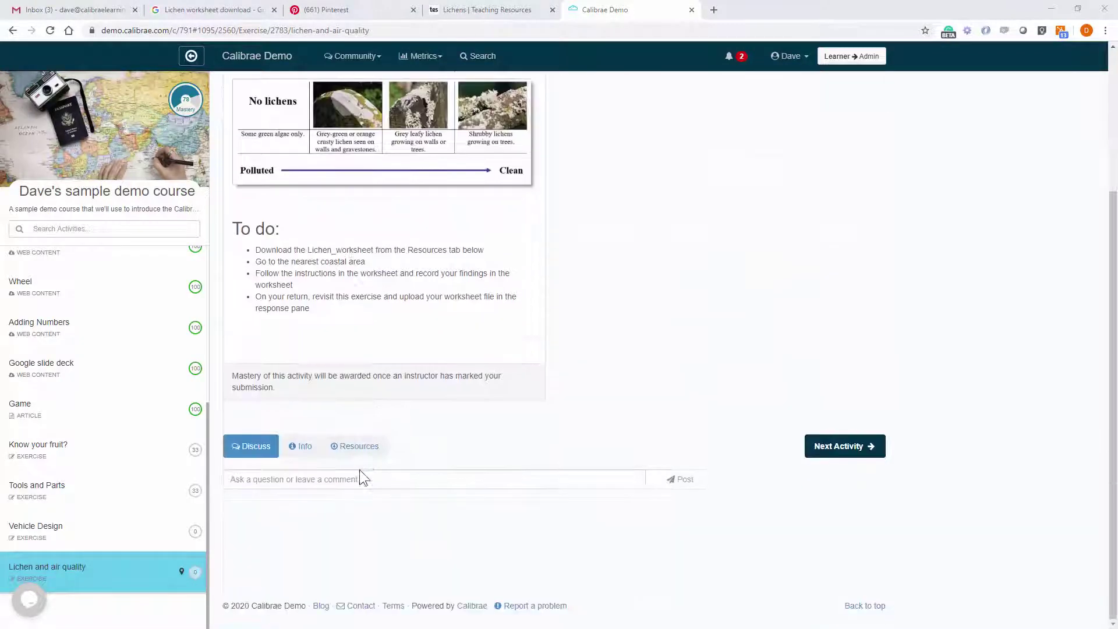
pyautogui.click(361, 452)
pyautogui.click(296, 505)
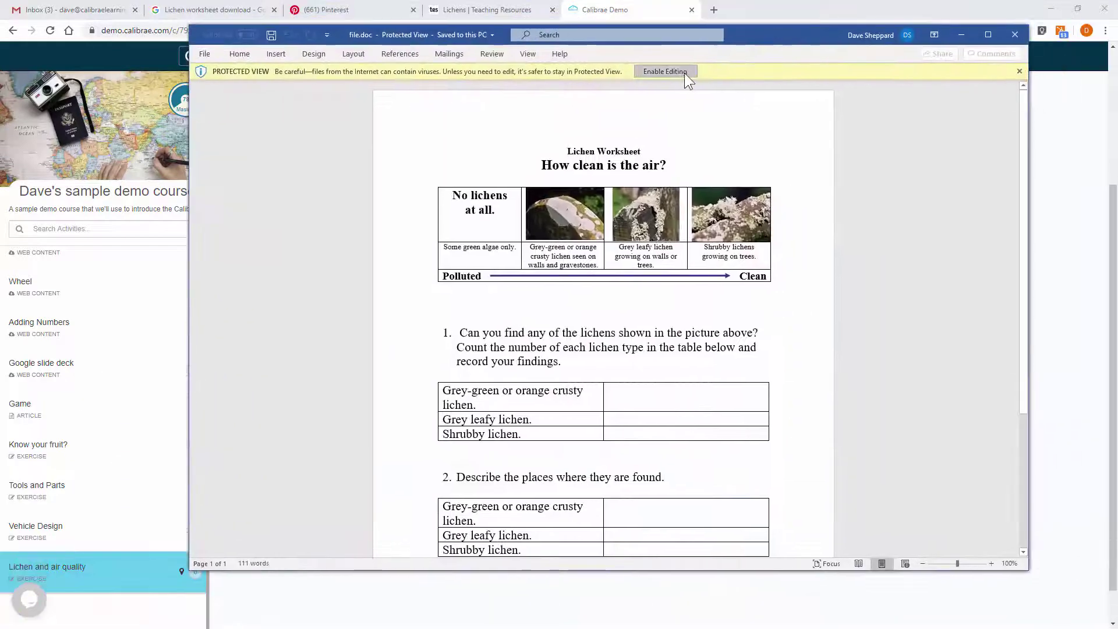
pyautogui.click(678, 71)
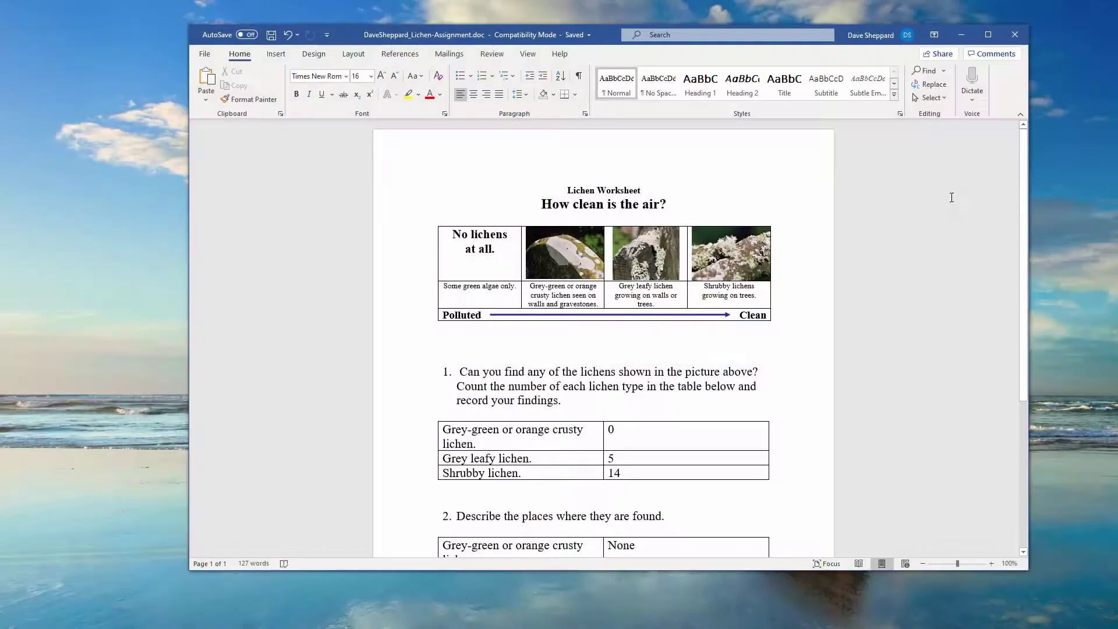
# Check the completed worksheet and submit the Lichen-Assignment Word file from the Desktop as the answer to the Lichen and air quality exercise.
pyautogui.scroll(-5, 679, 420)
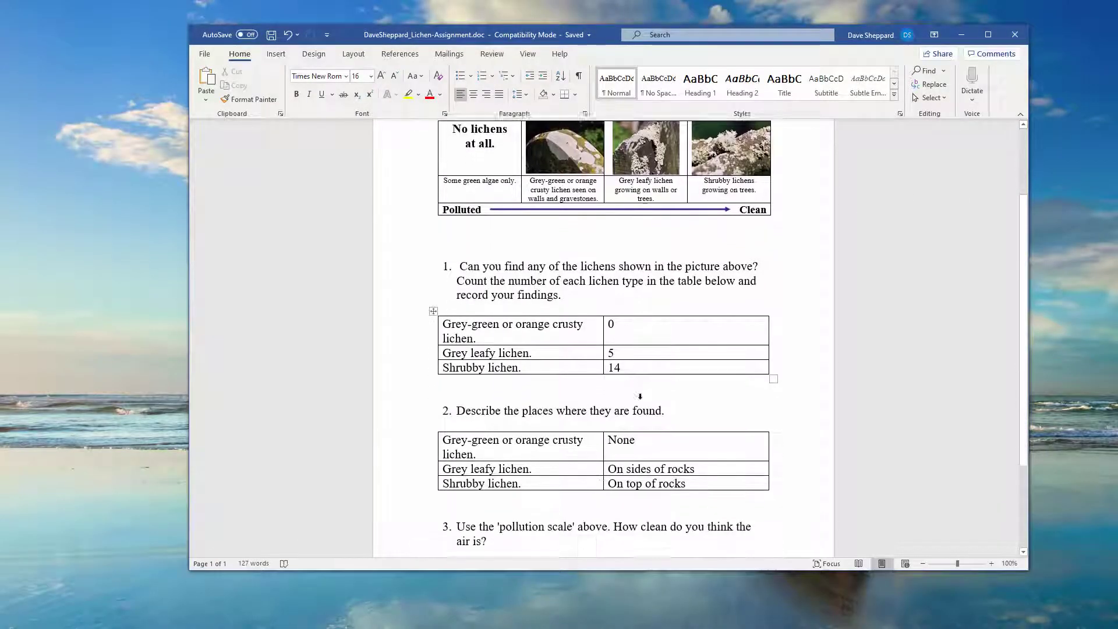
pyautogui.moveTo(577, 479); pyautogui.dragTo(400, 484)
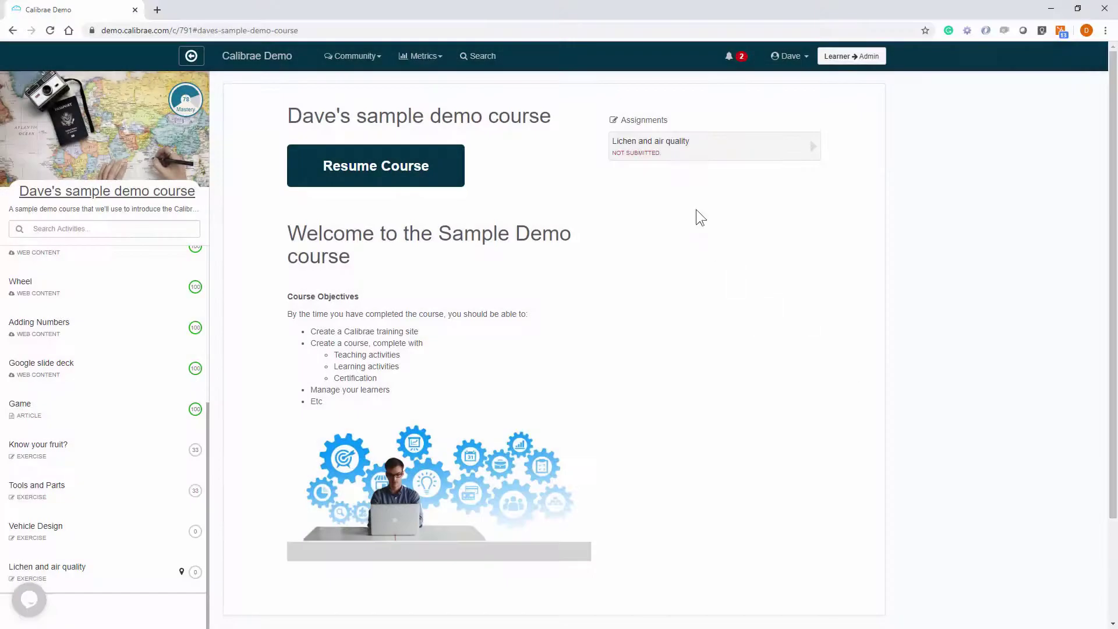
pyautogui.click(670, 156)
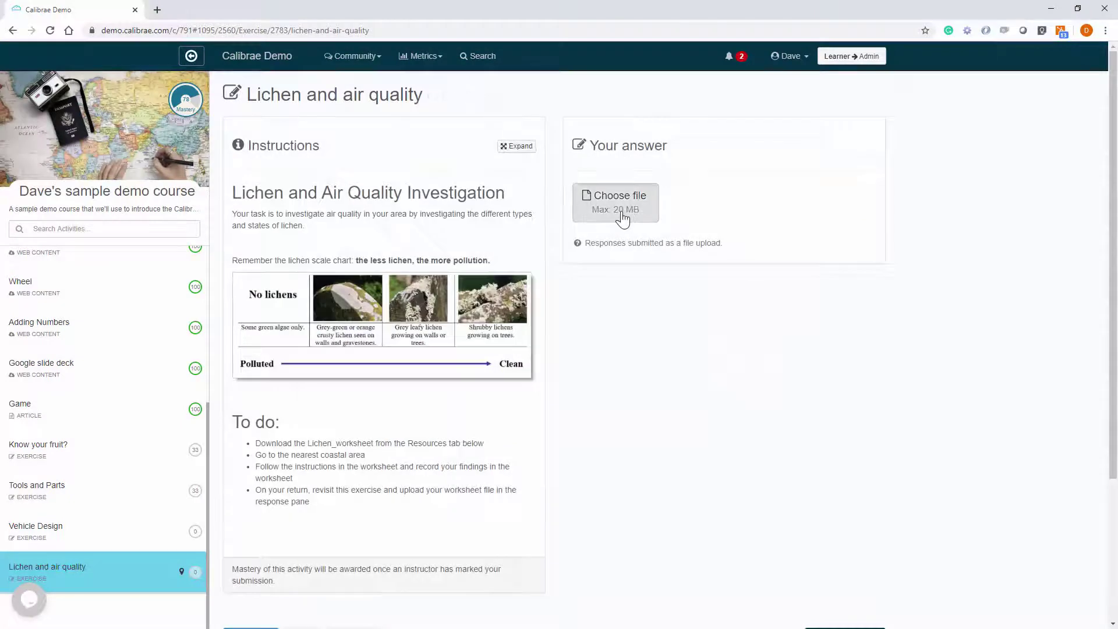
pyautogui.click(619, 211)
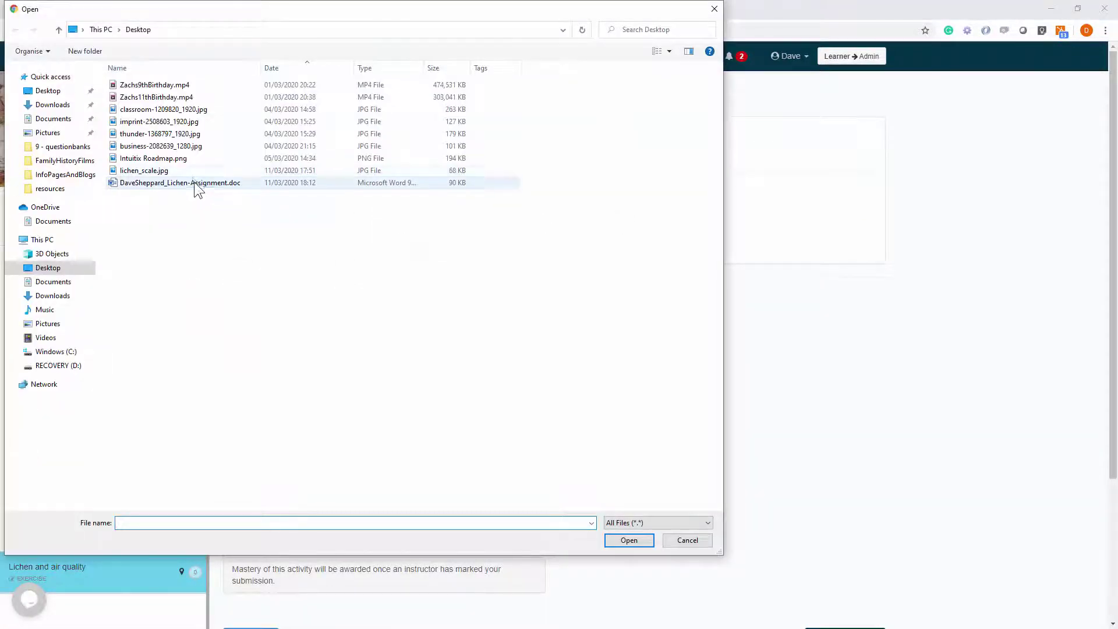
pyautogui.doubleClick(221, 183)
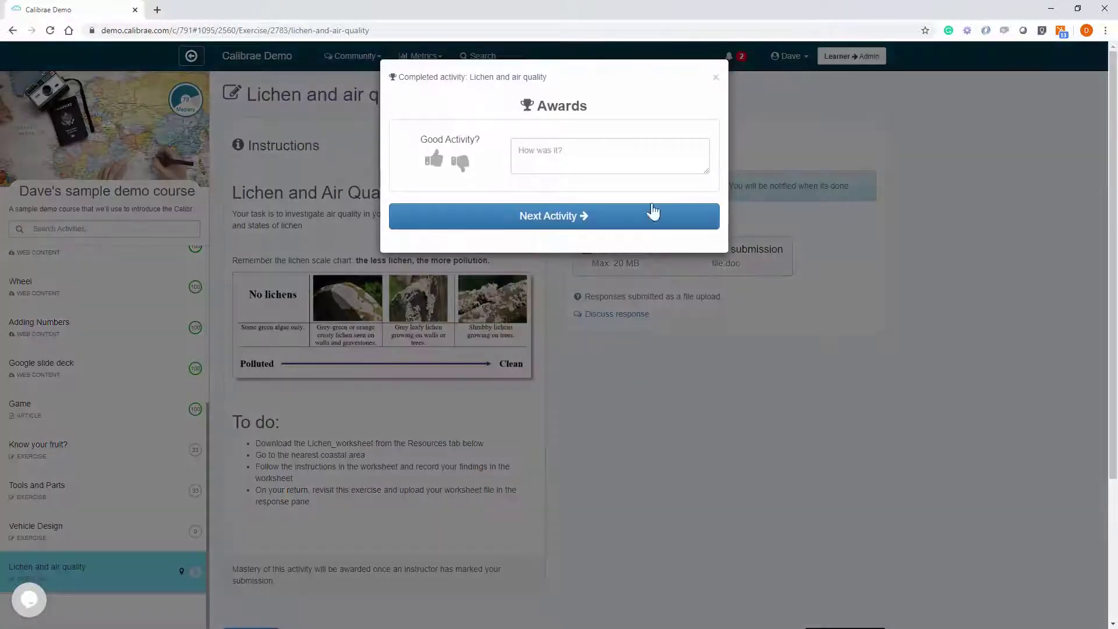
pyautogui.click(717, 76)
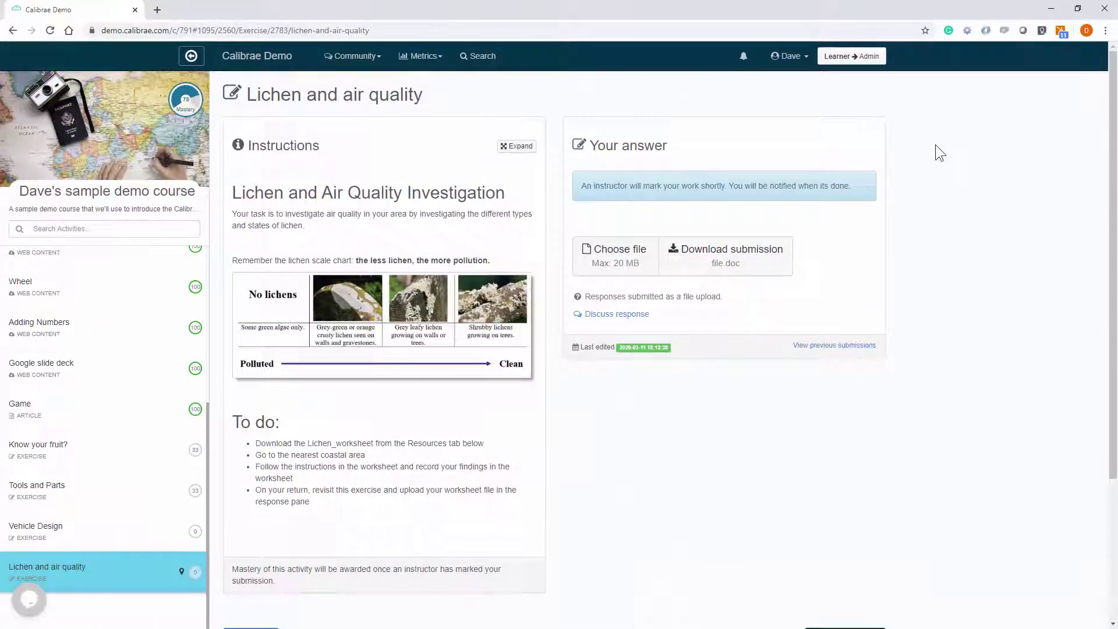
# Open the submission that requires marking from the notifications, download its file and review the lichen counts and air quality conclusion in Word.
pyautogui.click(745, 56)
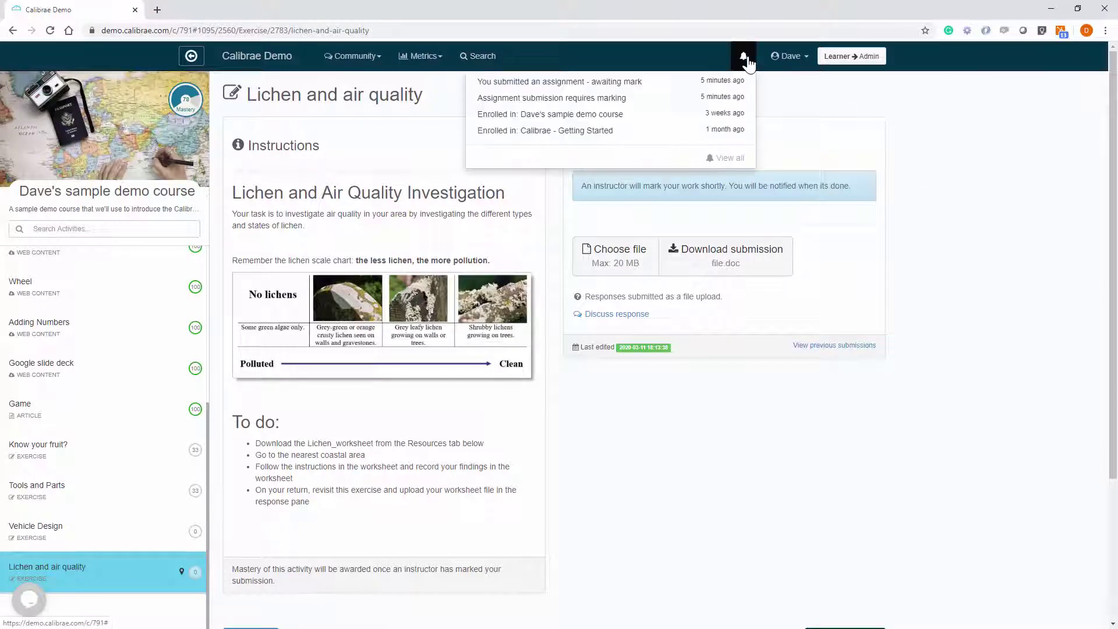
pyautogui.click(637, 102)
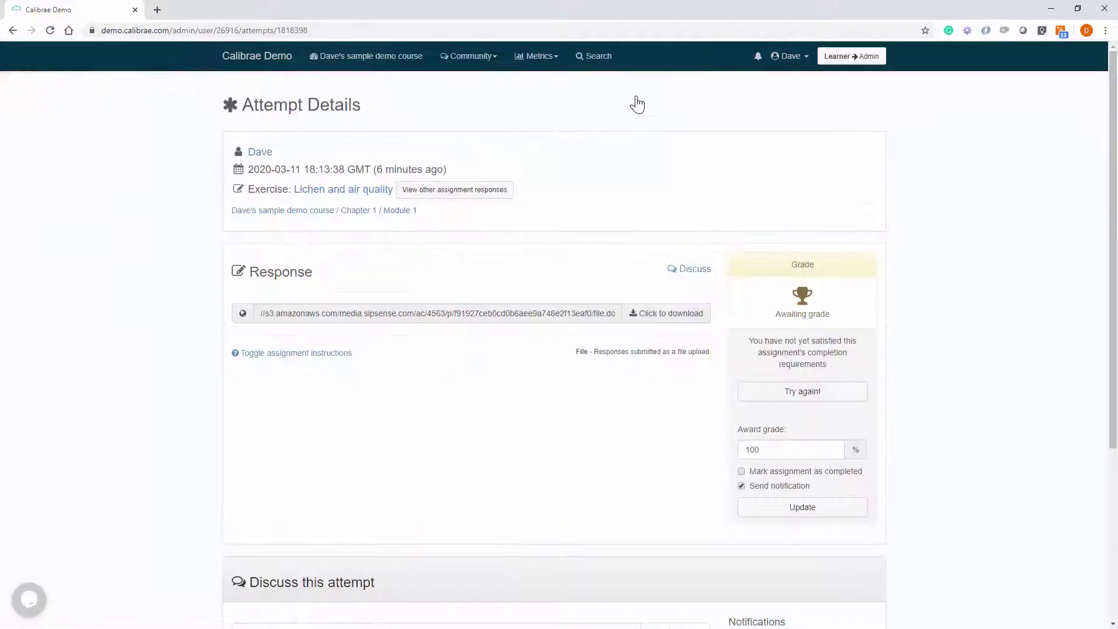
pyautogui.click(669, 315)
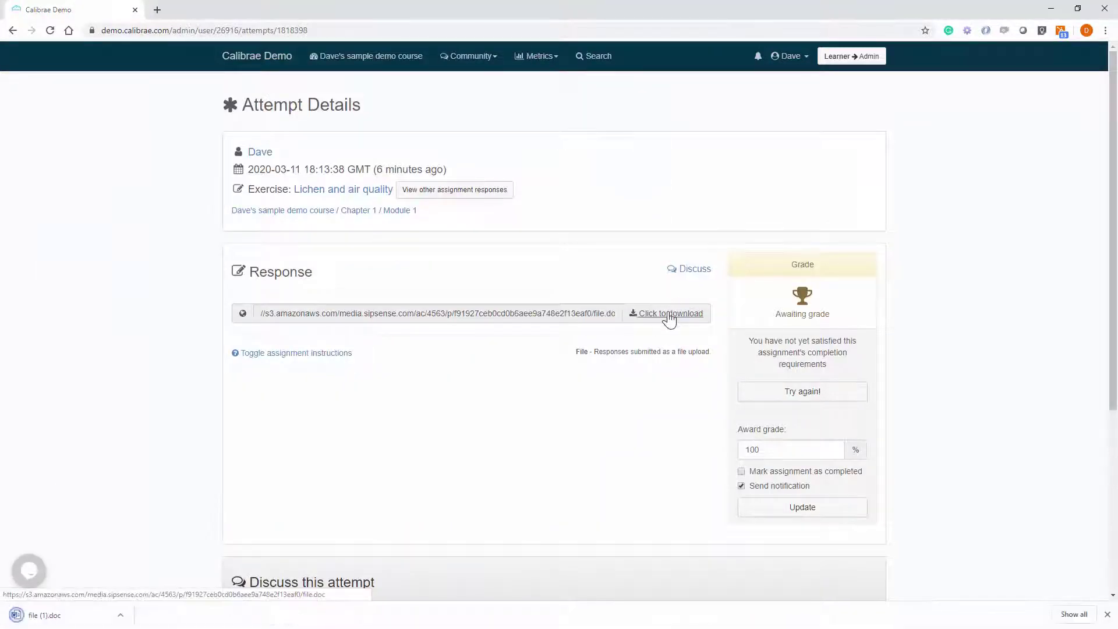
pyautogui.click(36, 616)
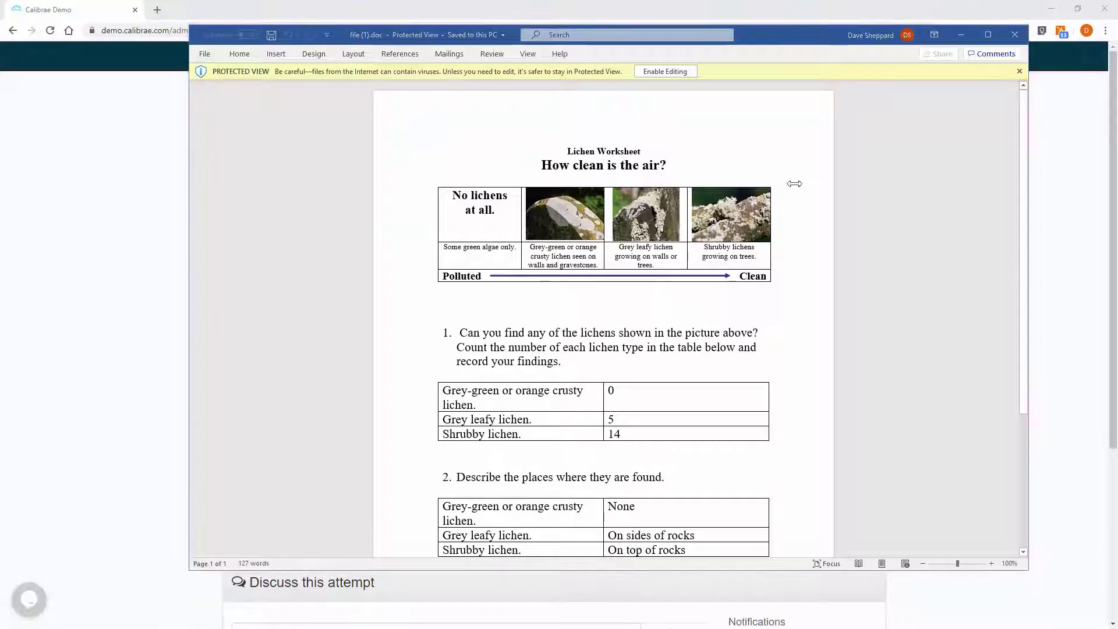
pyautogui.scroll(-4, 717, 318)
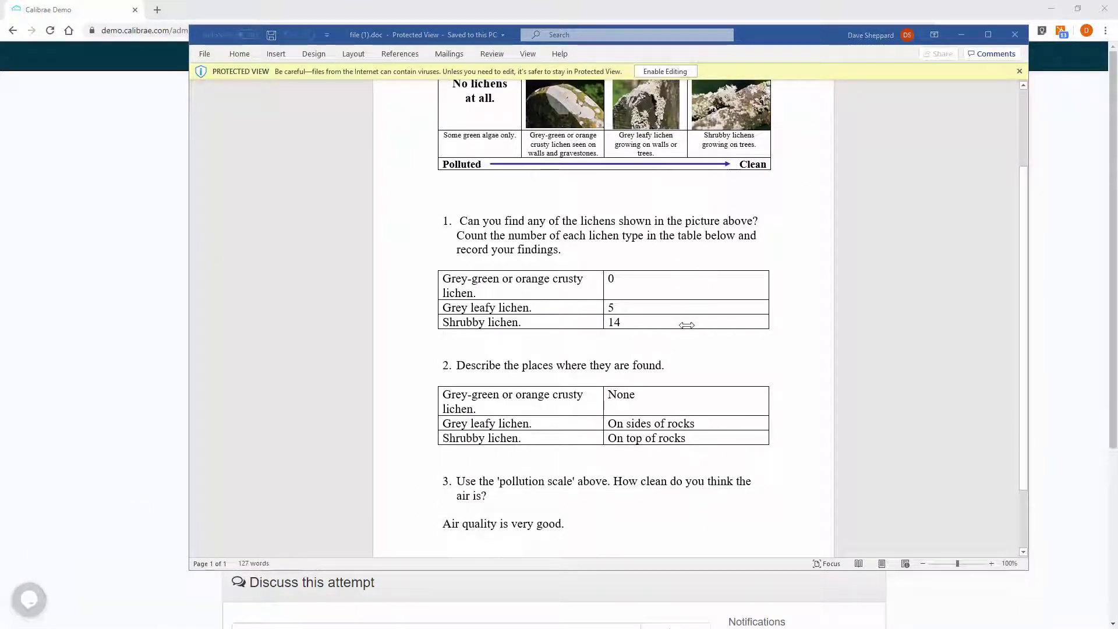
pyautogui.moveTo(637, 310); pyautogui.dragTo(608, 308)
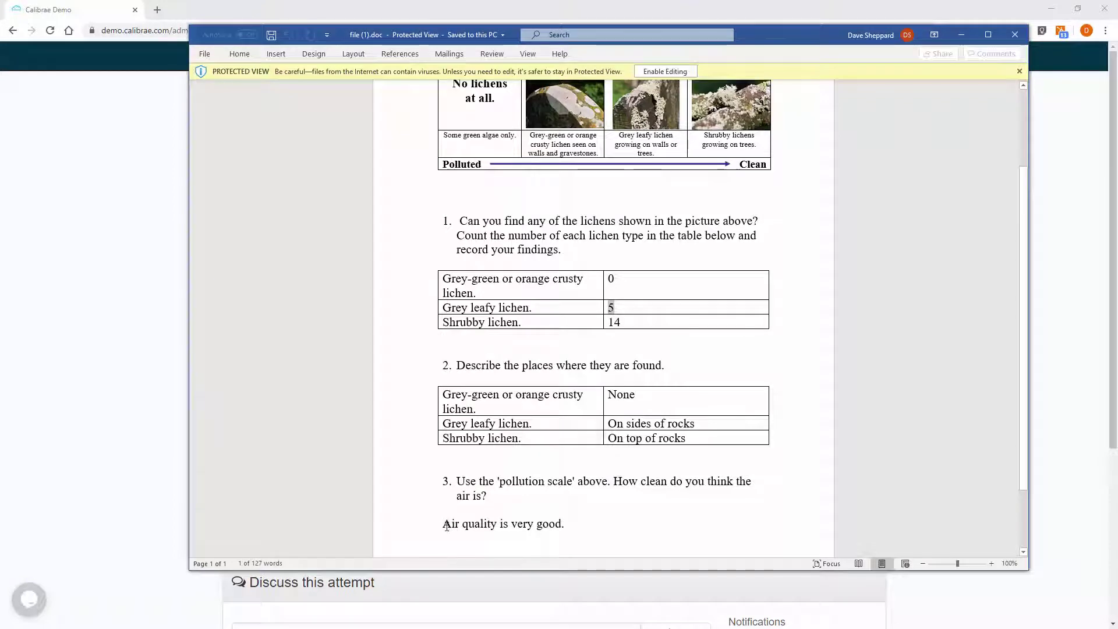
pyautogui.moveTo(450, 528); pyautogui.dragTo(603, 525)
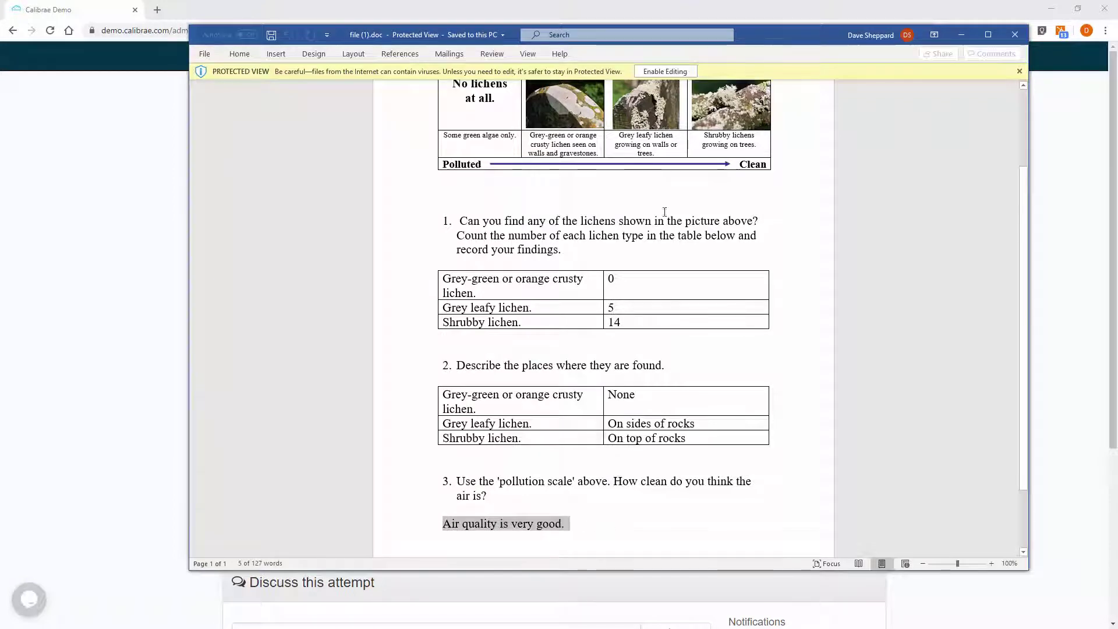
pyautogui.click(957, 34)
# Award the submission a grade of 65% with a notification, leaving the assignment not marked as completed.
pyautogui.doubleClick(757, 450)
pyautogui.write('65')
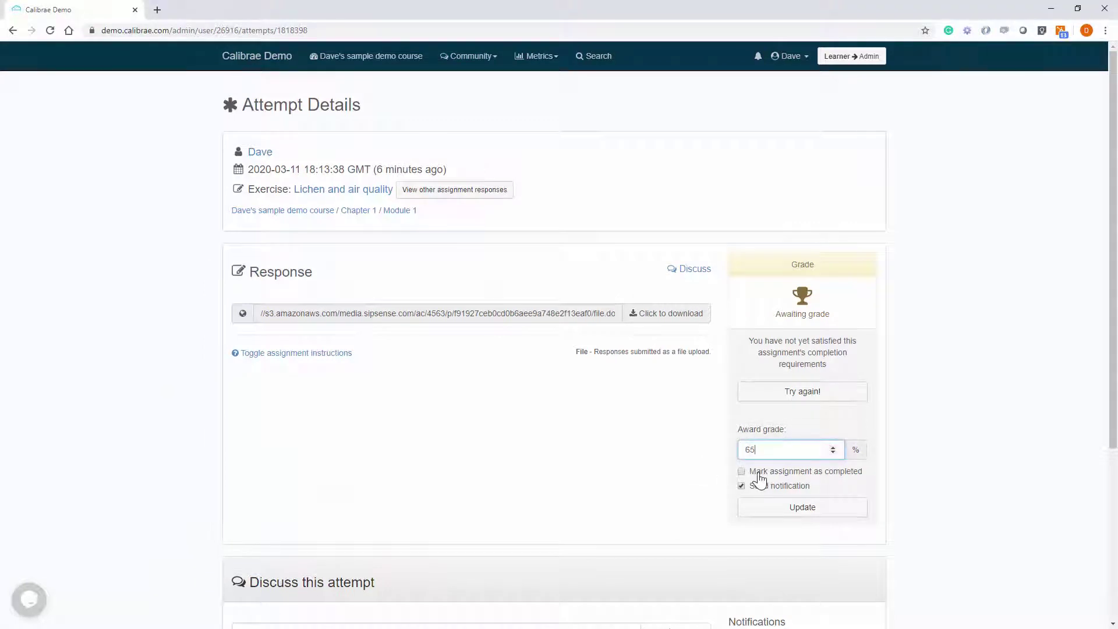
pyautogui.click(777, 508)
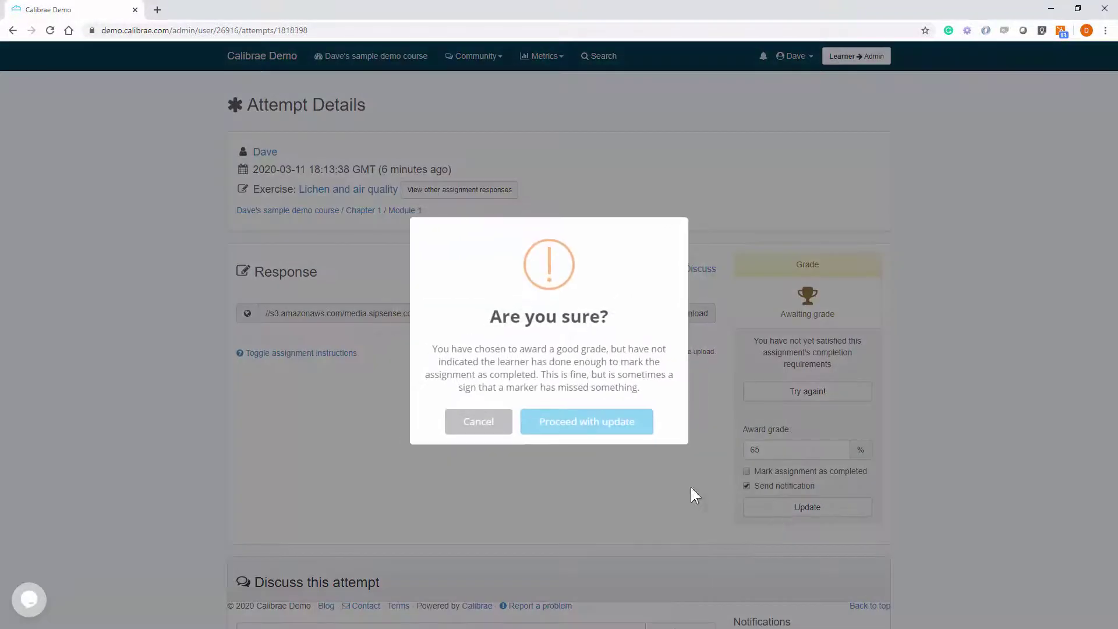
pyautogui.click(585, 418)
# Post on the attempt: "Have another think about the air quality where some grey leafy lichen exists. I'm happy to answer questions if you'd like to discuss.".
pyautogui.scroll(-4, 577, 425)
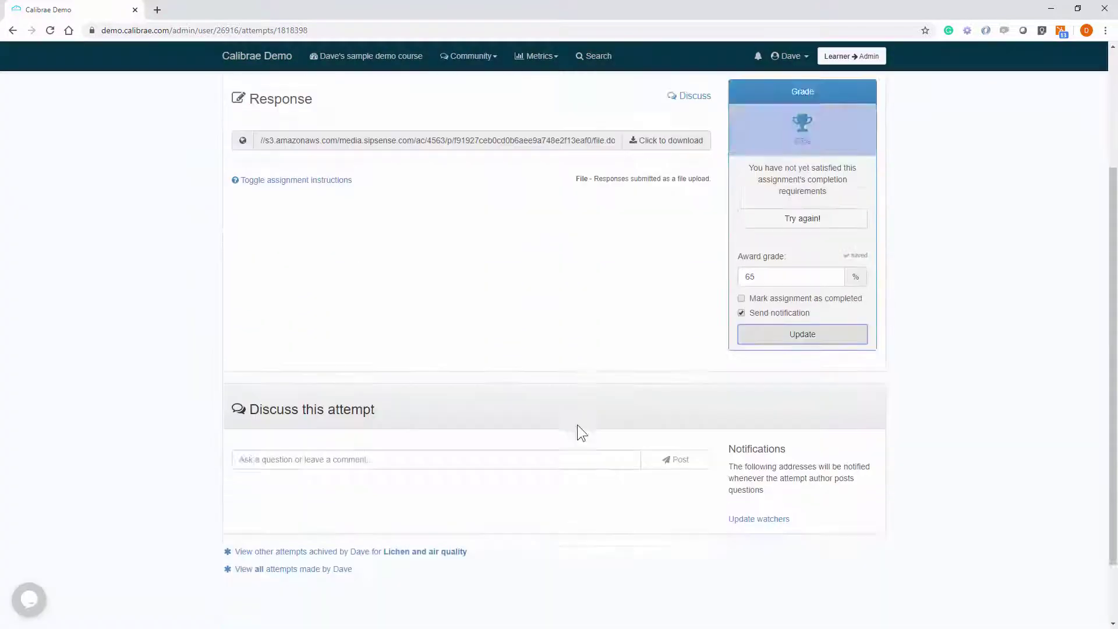
pyautogui.click(306, 399)
pyautogui.write('Have another q')
pyautogui.write('hing about ')
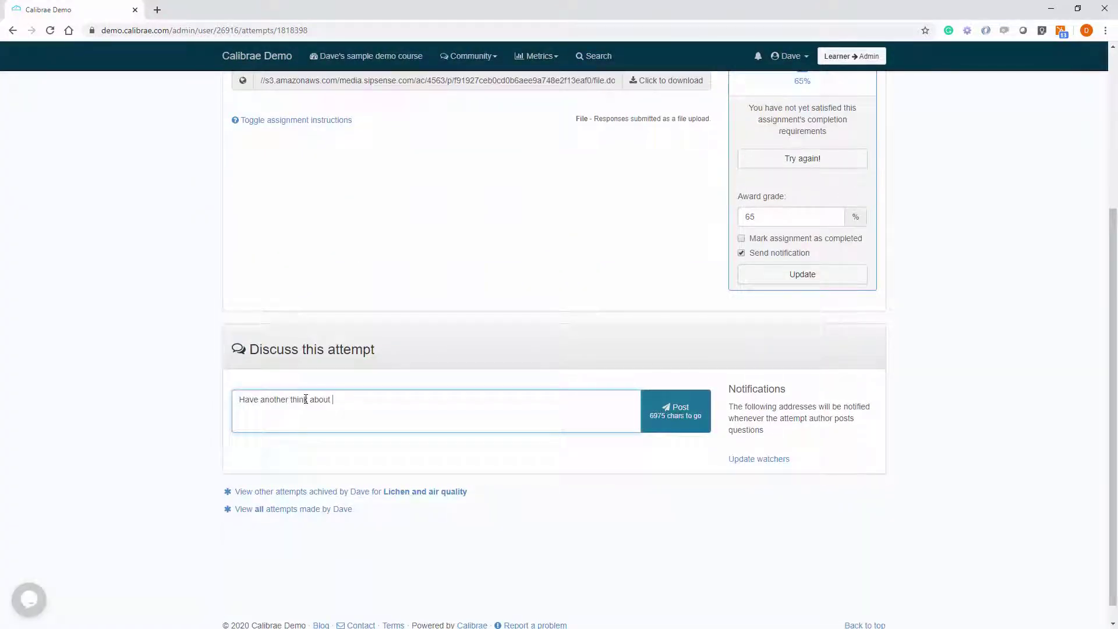
pyautogui.write('the air quality where some grey')
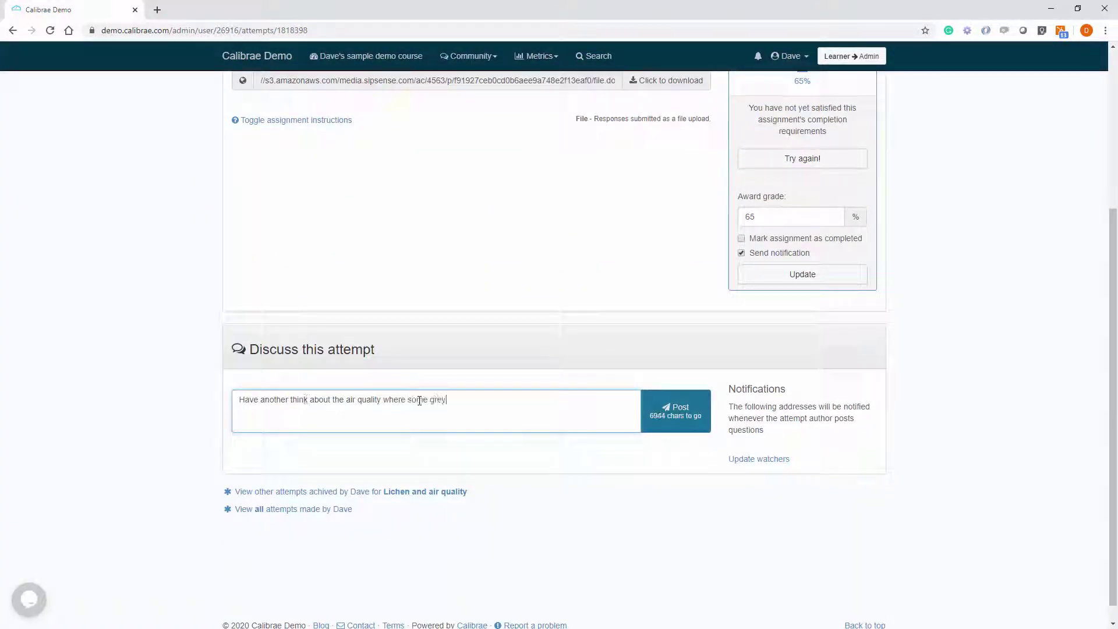
pyautogui.write(" leafy lichen exists. I'm happy to ")
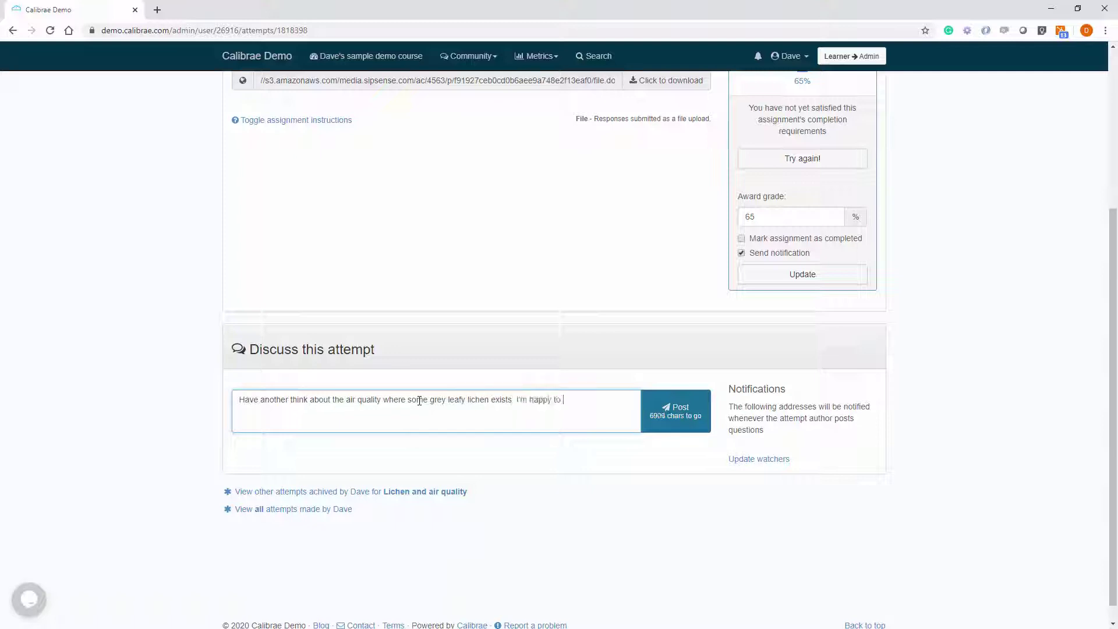
pyautogui.write("answer questions if you'd like to discuss")
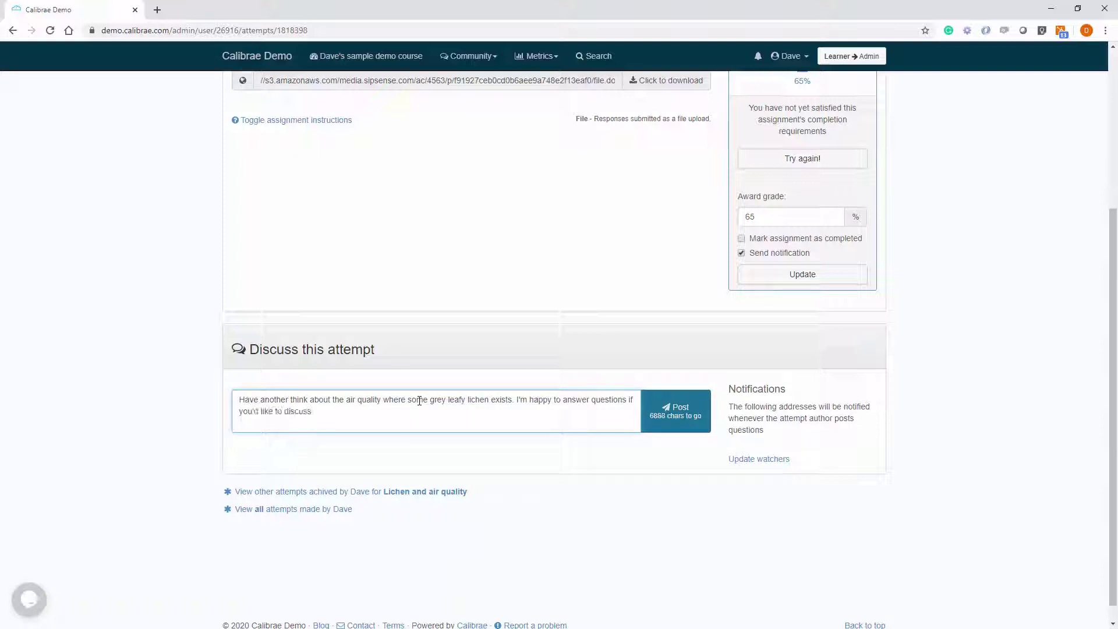
pyautogui.write('.')
pyautogui.click(663, 424)
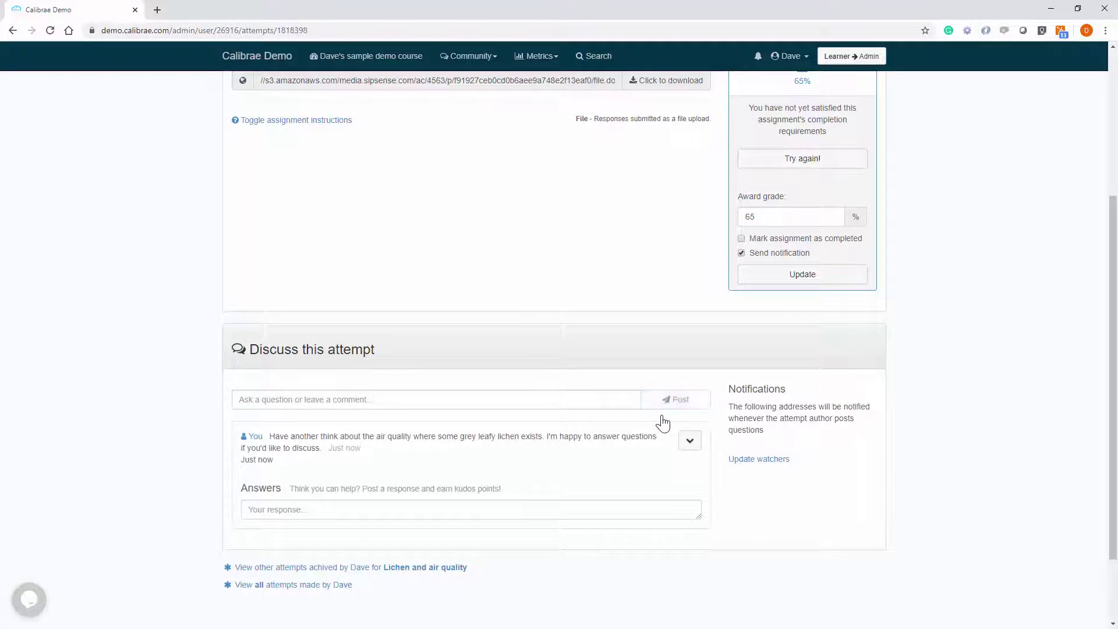
# Return to the sample demo course's home page to check the assignment's status.
pyautogui.scroll(1, 662, 414)
pyautogui.click(367, 60)
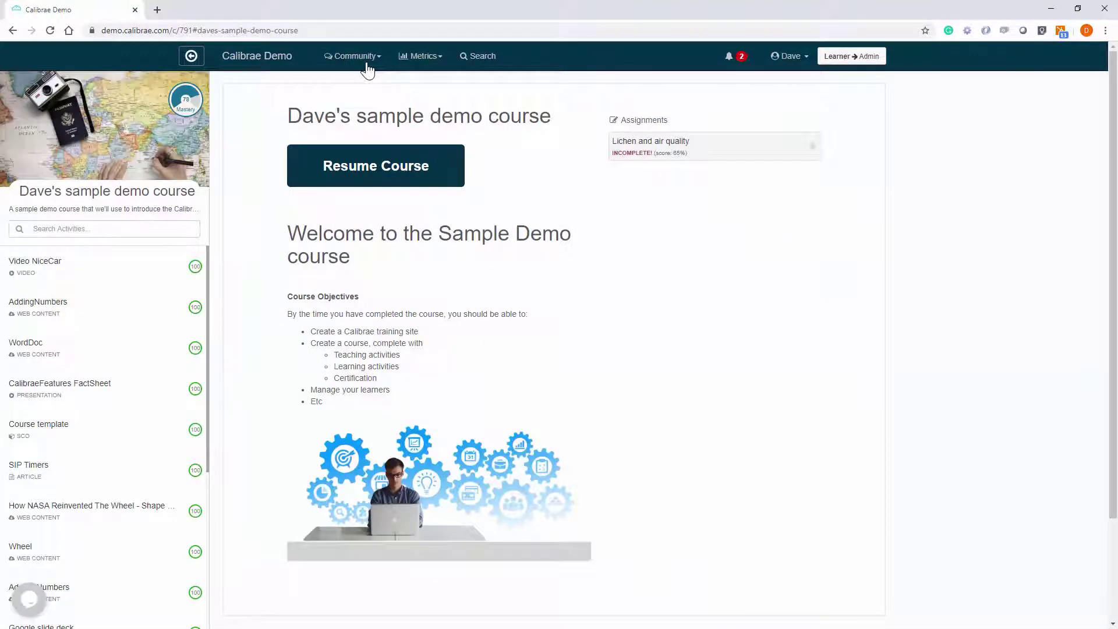
# View the Lichen and air quality exercise as the learner, and open its attempt details from the notifications.
pyautogui.click(680, 157)
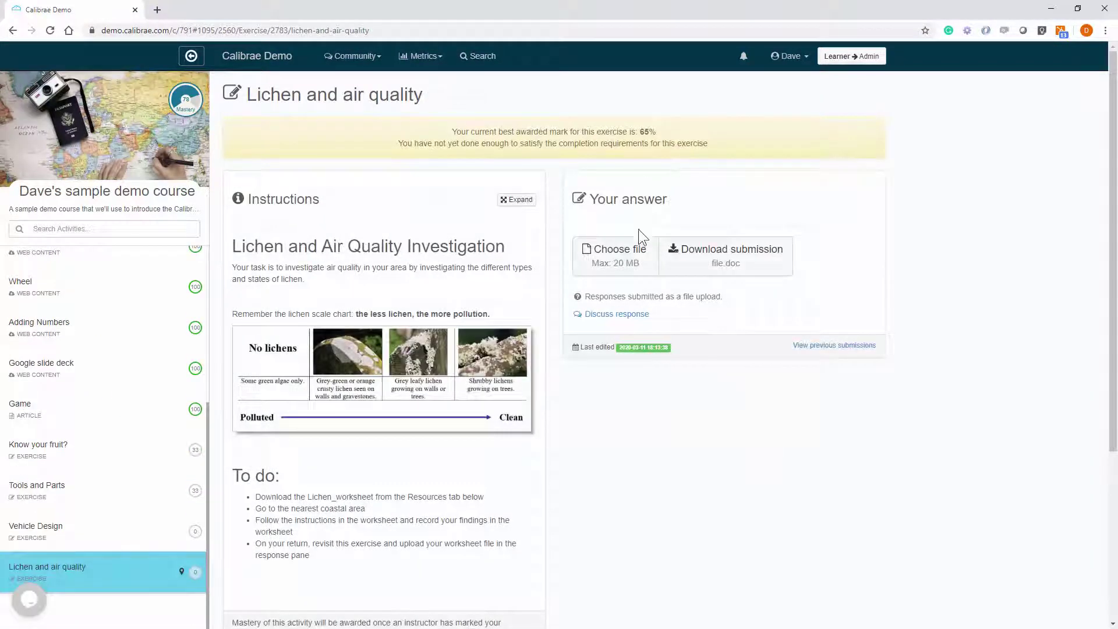
pyautogui.click(744, 56)
pyautogui.click(705, 132)
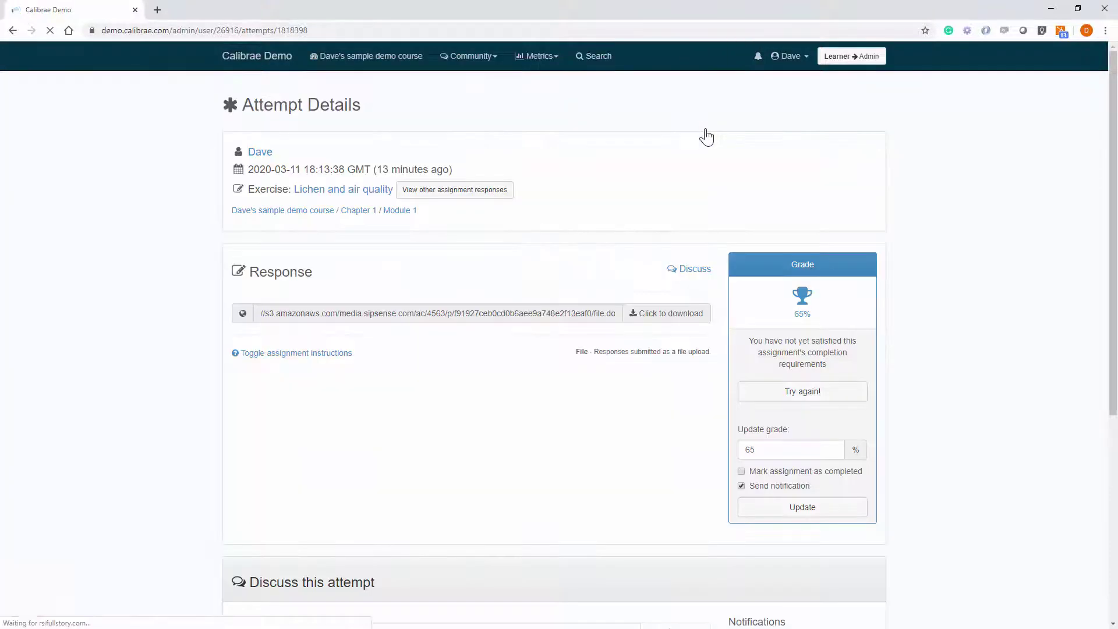
# Update the attempt's grade to 90% and mark the assignment as completed, keeping the notification enabled.
pyautogui.doubleClick(747, 450)
pyautogui.write('90')
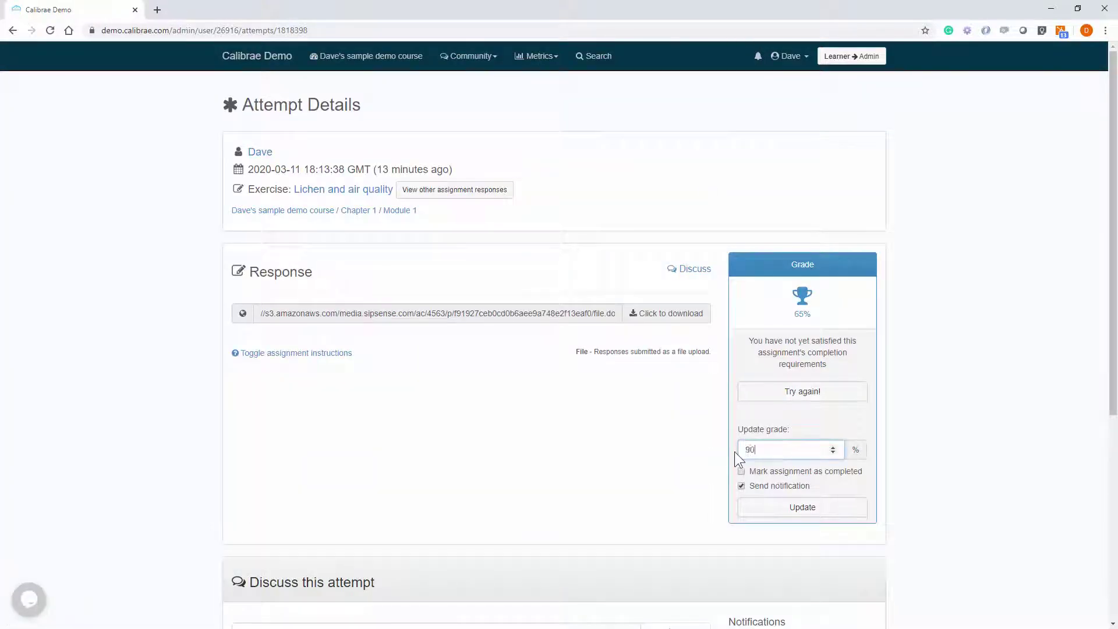
pyautogui.click(742, 471)
pyautogui.click(803, 512)
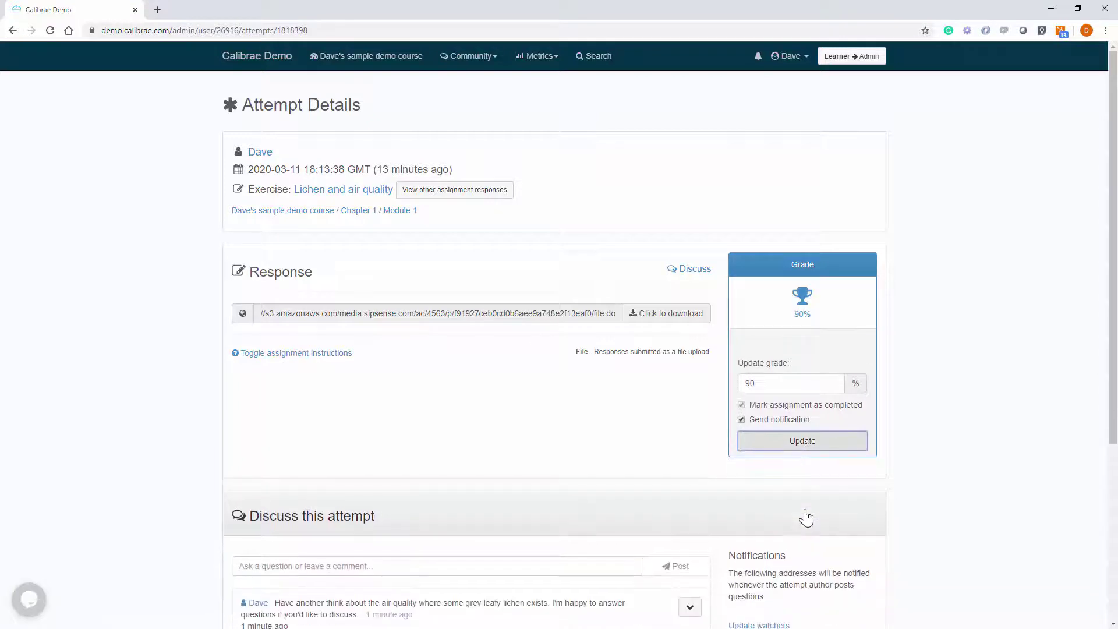
# Go back to the sample demo course's home page and check the Lichen and air quality exercise in the activity list.
pyautogui.click(346, 58)
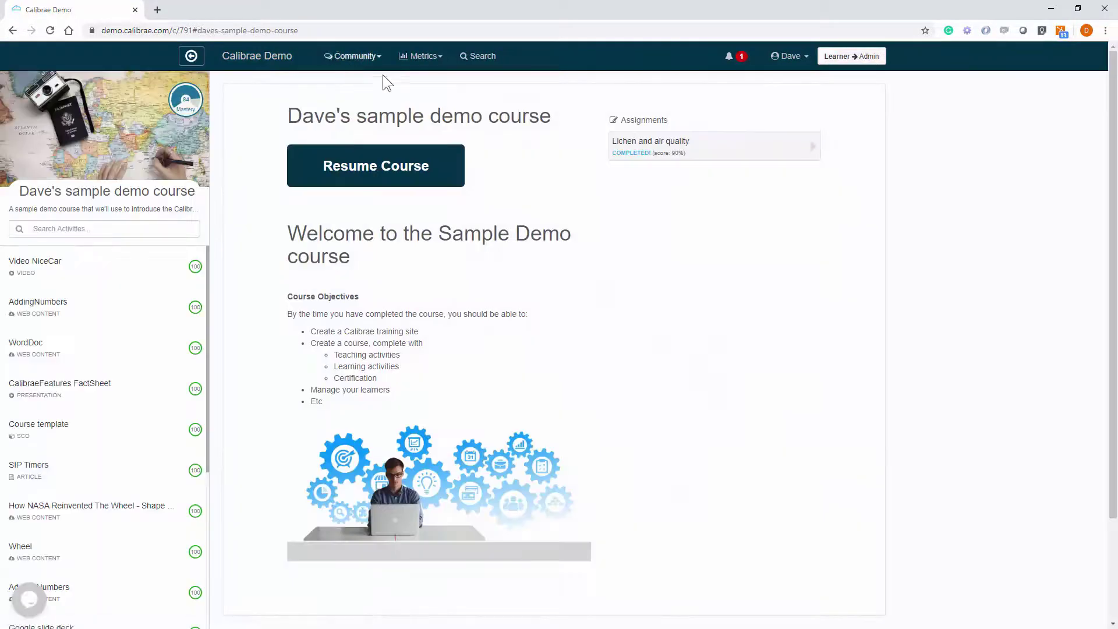
pyautogui.scroll(-7, 137, 387)
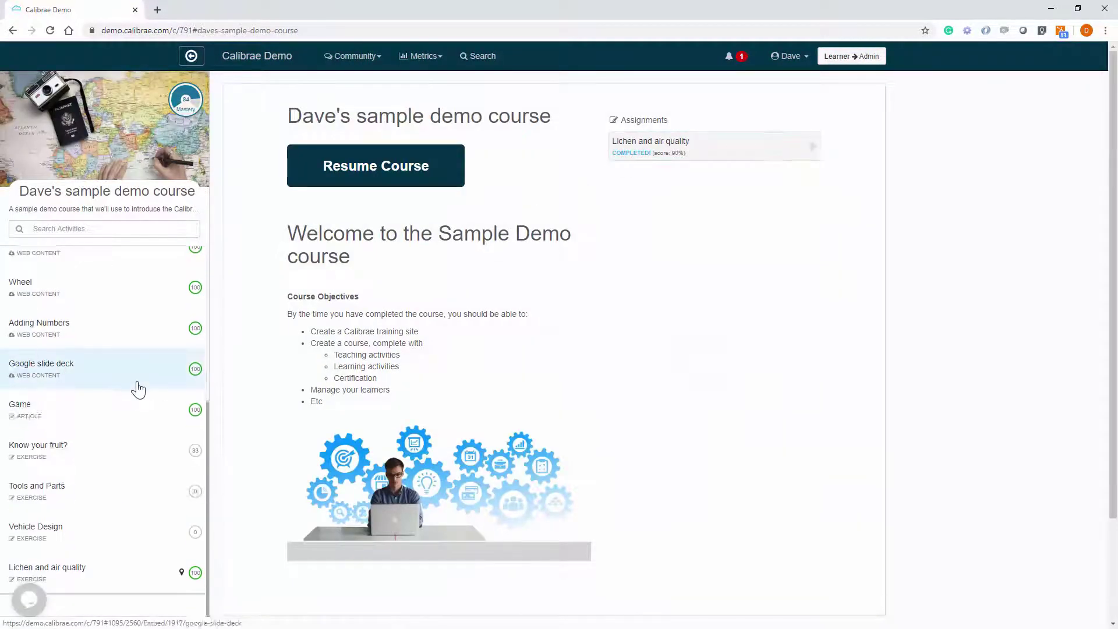